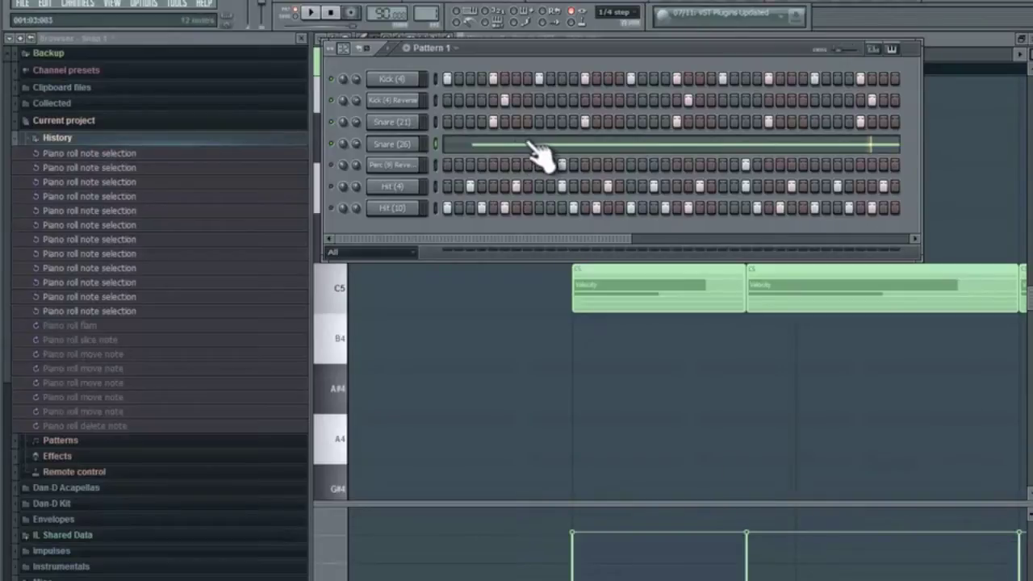
Focus the Snare (26) piano roll, audition the snares, and bring up the piano roll tools.
{"action": "left_click", "coordinate": [533, 336]}
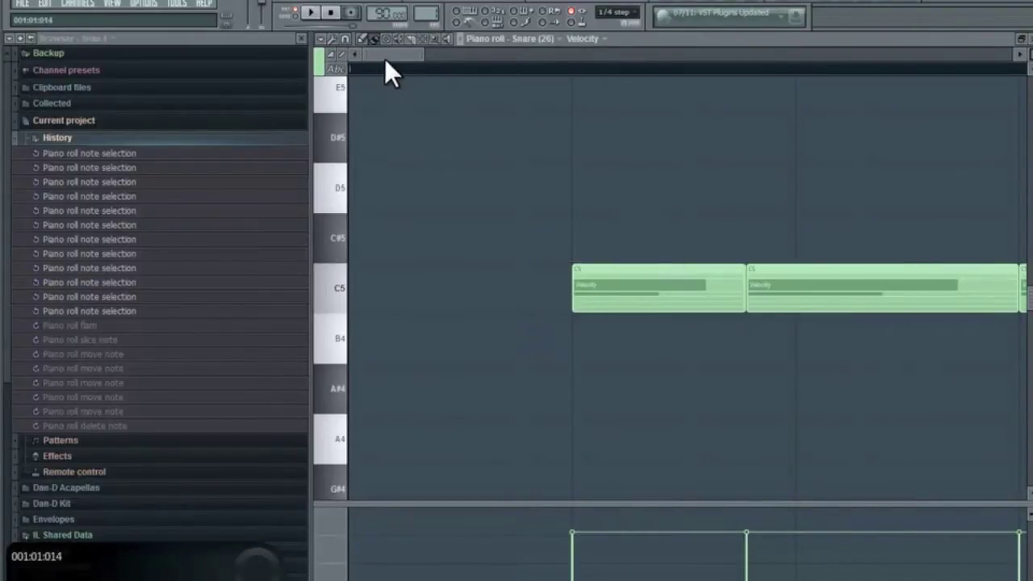
{"action": "key", "text": "space"}
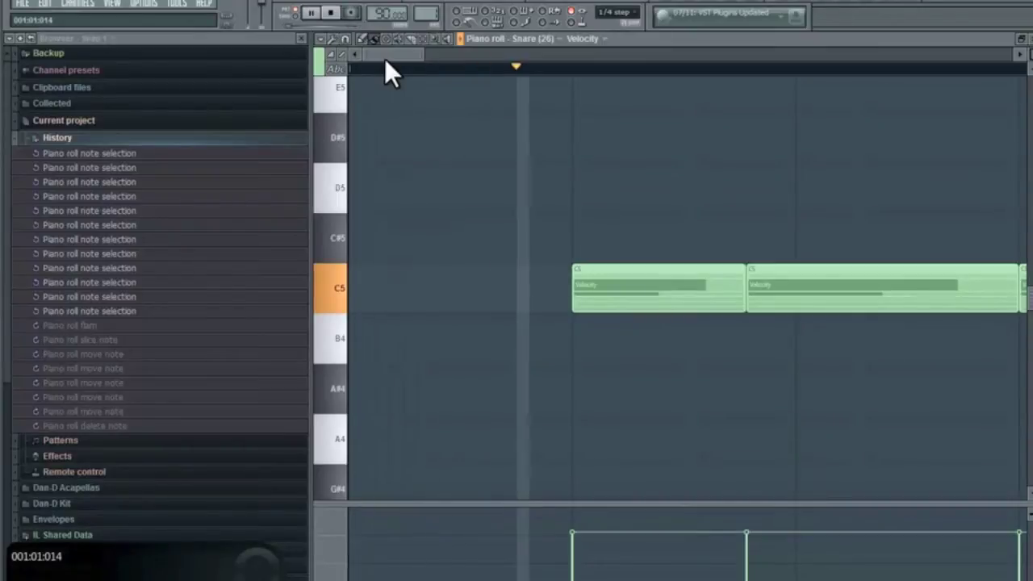
{"action": "key", "text": "space"}
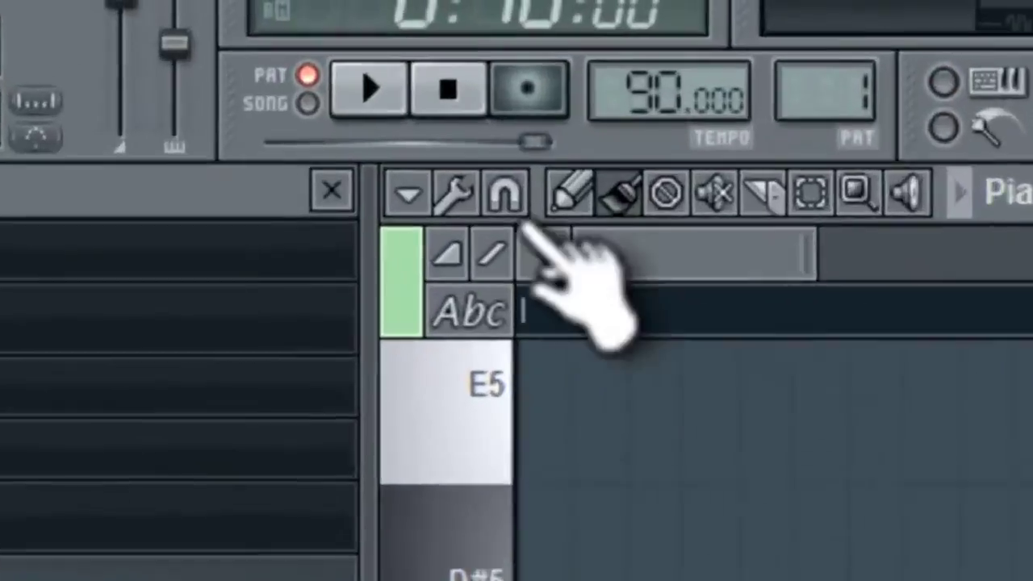
{"action": "left_click", "coordinate": [331, 38]}
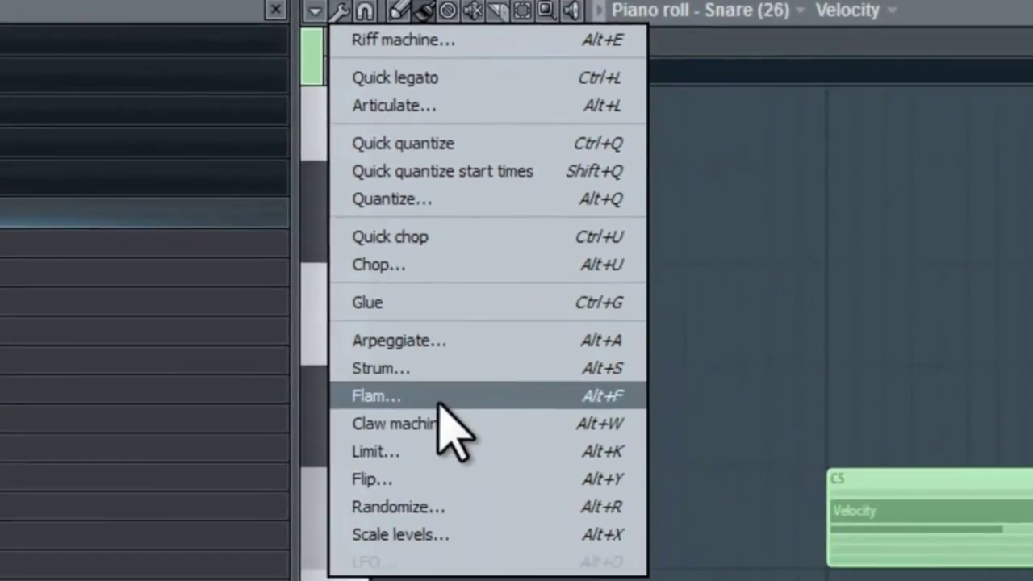
Apply Flam from the tools menu to the Snare C5 notes.
{"action": "left_click", "coordinate": [440, 399]}
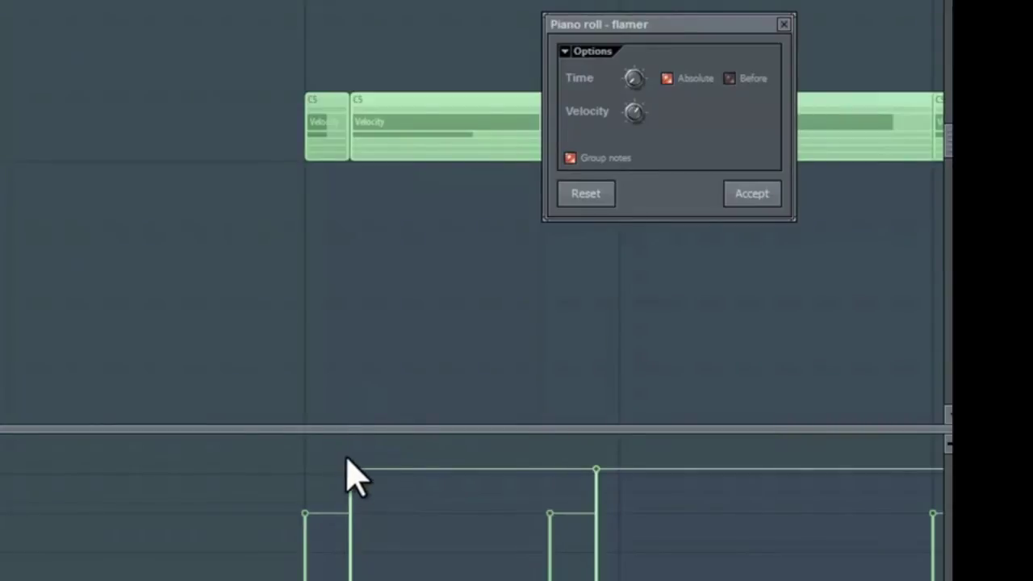
Sweep the flamer Time knob wider, narrower, down to zero and back.
{"action": "mouse_move", "coordinate": [633, 79]}
{"action": "left_mouse_down"}
{"action": "mouse_move", "coordinate": [664, 11]}
{"action": "mouse_move", "coordinate": [680, 2]}
{"action": "left_mouse_up"}
{"action": "left_click_drag", "start_coordinate": [650, 64], "coordinate": [662, 230]}
{"action": "mouse_move", "coordinate": [636, 63]}
{"action": "left_mouse_down"}
{"action": "mouse_move", "coordinate": [662, 4]}
{"action": "mouse_move", "coordinate": [668, 31]}
{"action": "left_mouse_up"}
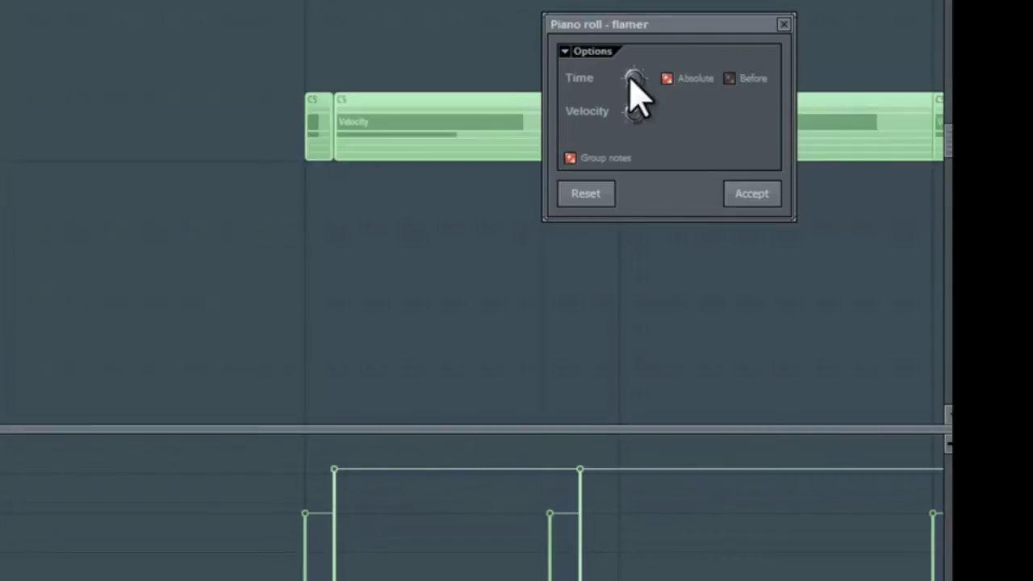
{"action": "left_click_drag", "start_coordinate": [639, 76], "coordinate": [638, 113]}
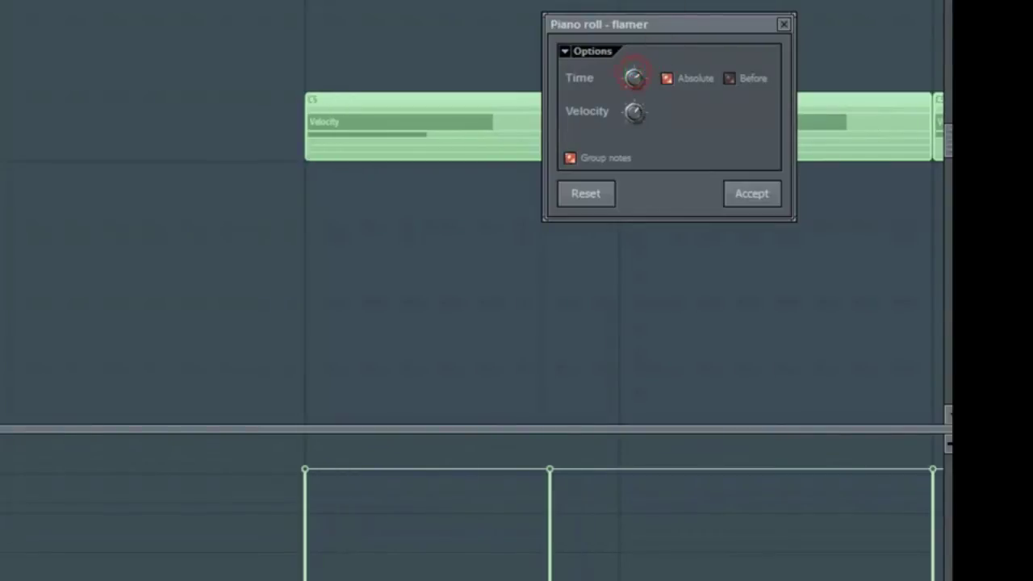
{"action": "left_click_drag", "start_coordinate": [635, 77], "coordinate": [696, 346]}
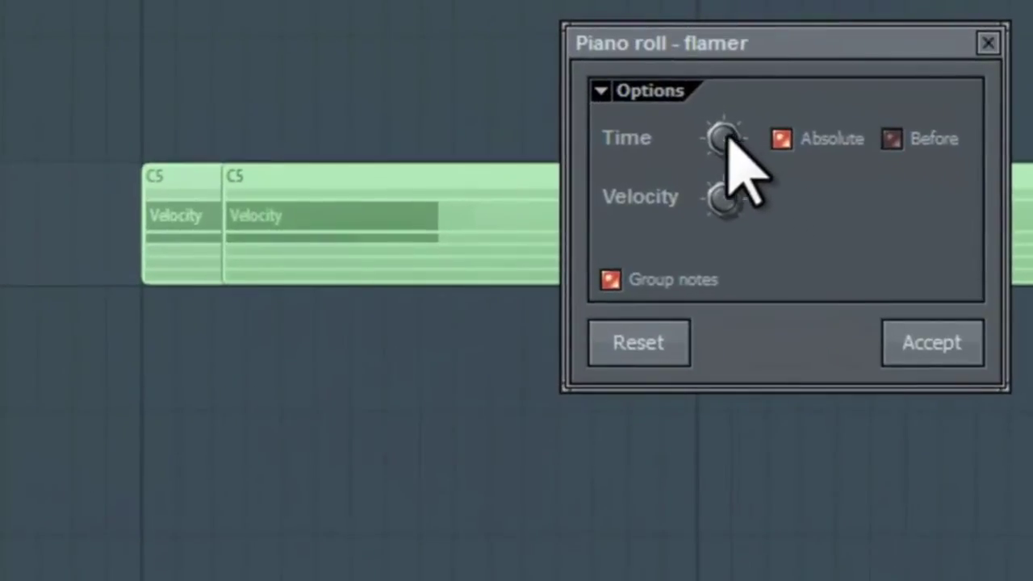
Shorten the flam offset further, then dismiss the flamer without accepting.
{"action": "left_click_drag", "start_coordinate": [730, 137], "coordinate": [784, 324]}
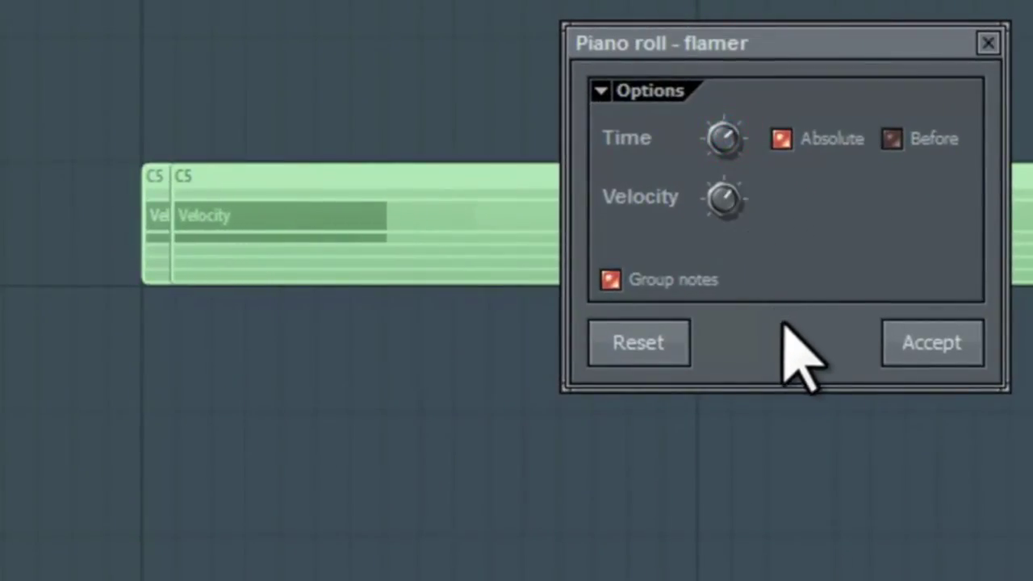
{"action": "left_click", "coordinate": [727, 141]}
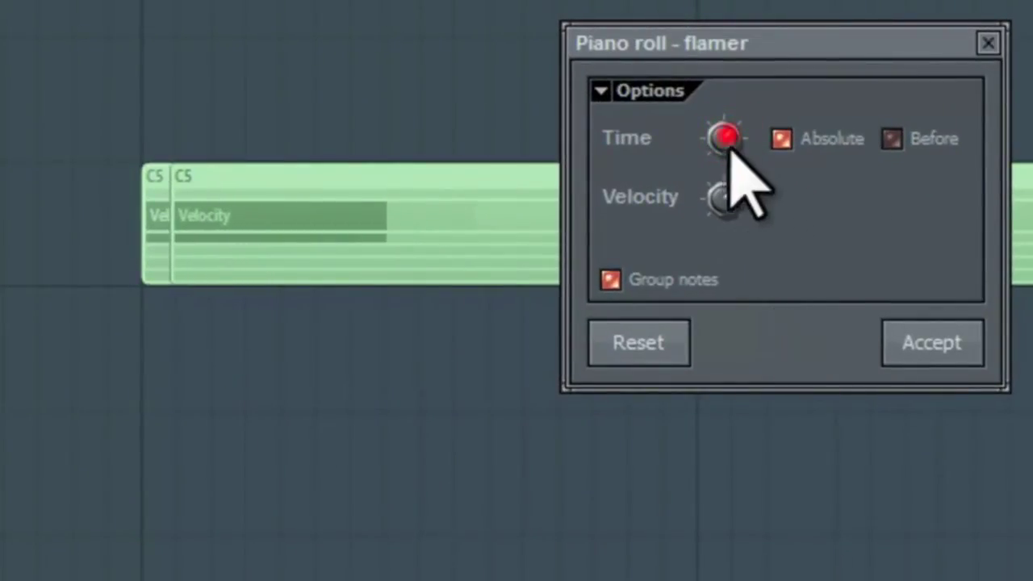
{"action": "left_click_drag", "start_coordinate": [730, 141], "coordinate": [741, 172]}
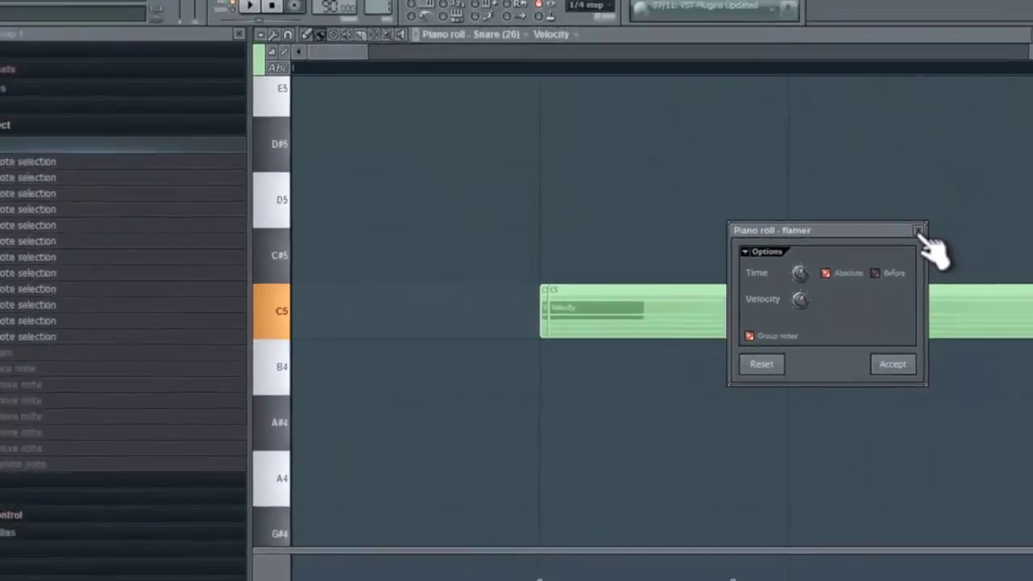
{"action": "left_click", "coordinate": [912, 248]}
Stop playback and reapply Flam to the snare notes with Time at about -39 ms.
{"action": "left_click", "coordinate": [335, 46]}
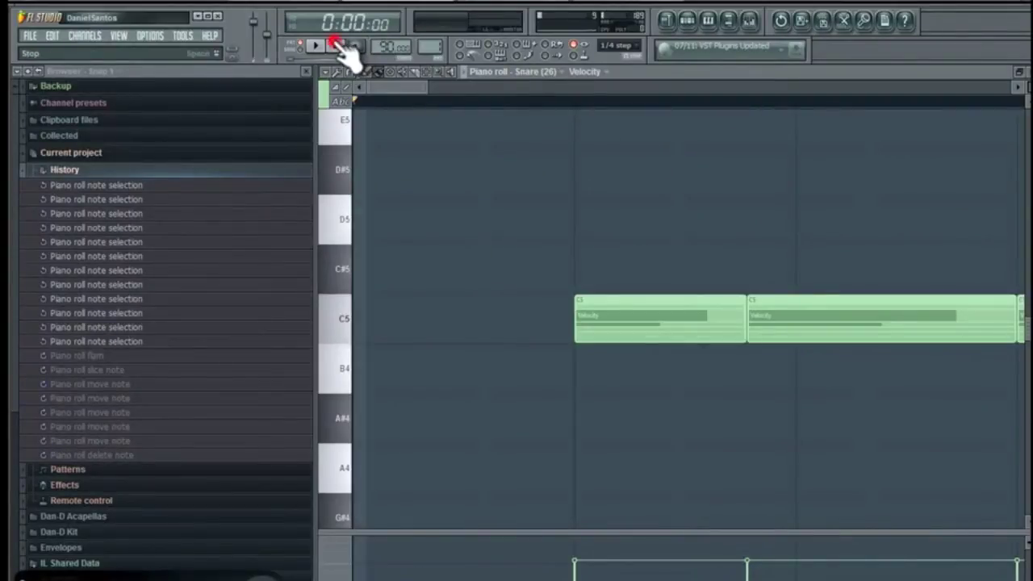
{"action": "left_click", "coordinate": [337, 74]}
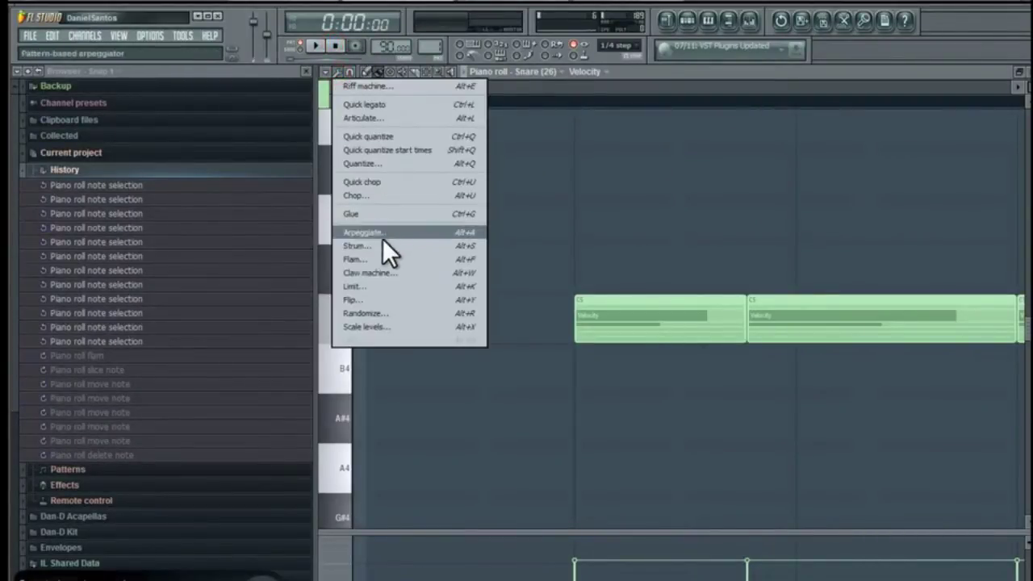
{"action": "left_click", "coordinate": [384, 258]}
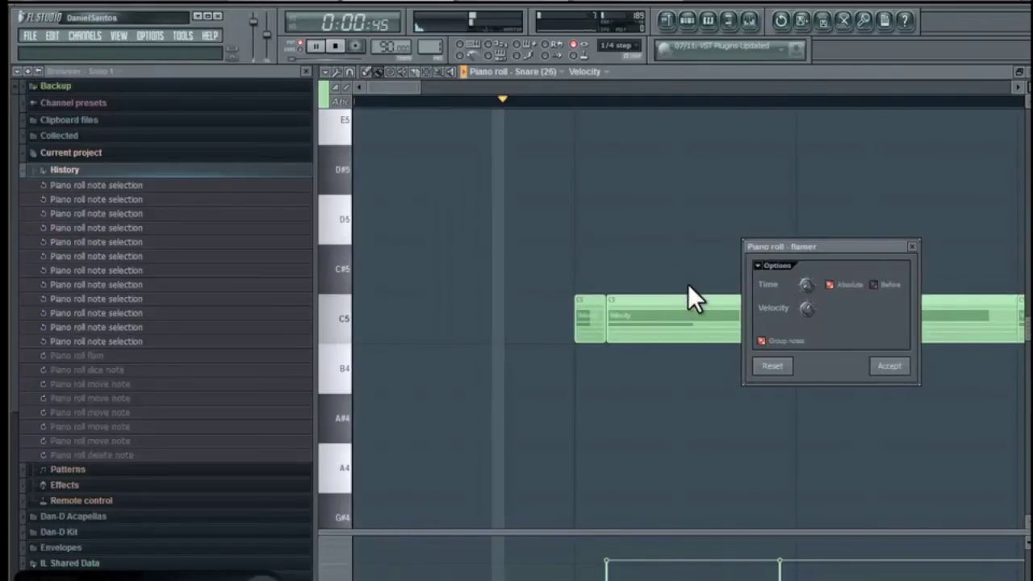
{"action": "left_click_drag", "start_coordinate": [806, 284], "coordinate": [806, 213]}
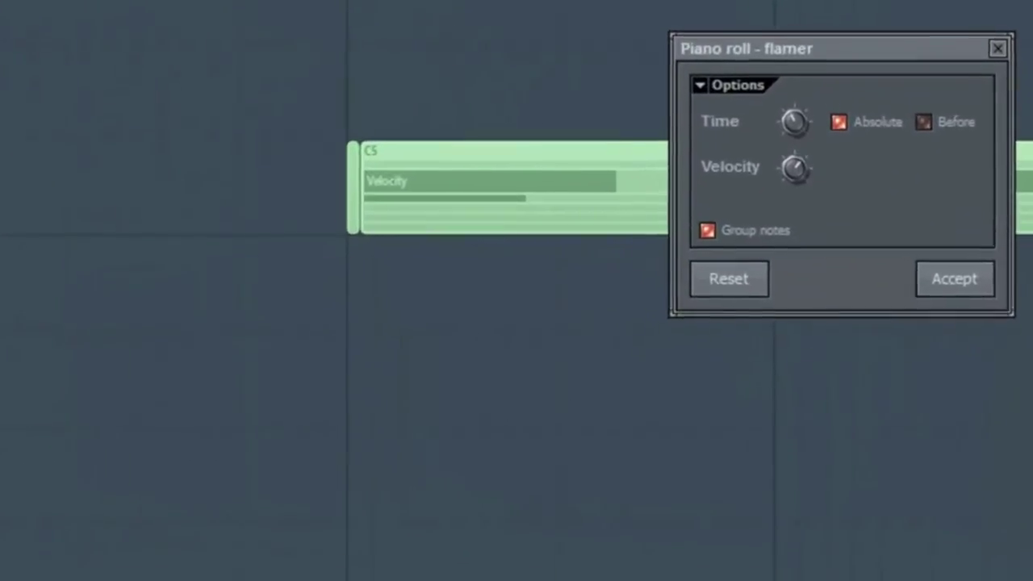
Tick Before, tighten the flam Time while playing back, then close the flamer.
{"action": "left_click", "coordinate": [939, 119]}
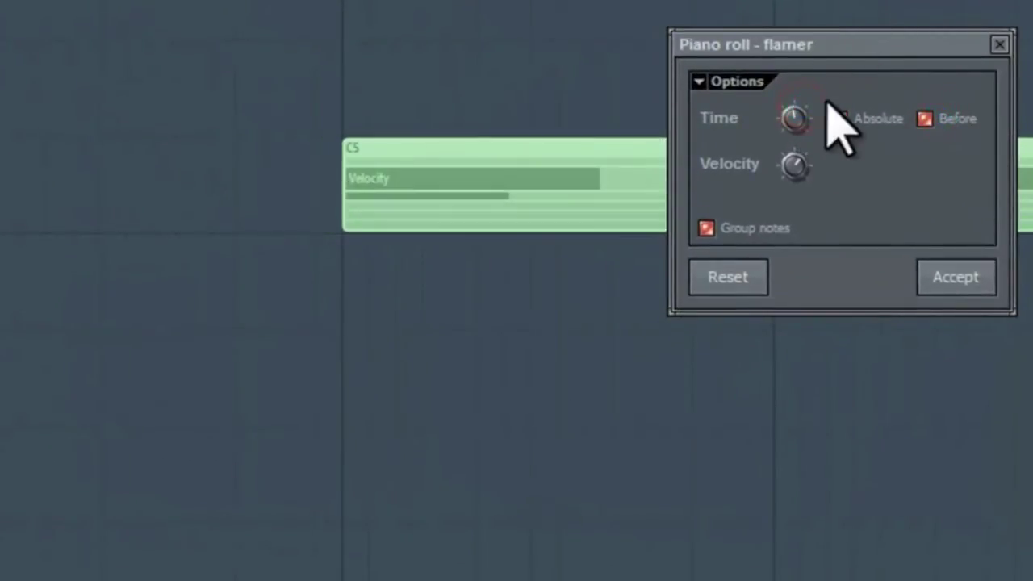
{"action": "left_click_drag", "start_coordinate": [820, 60], "coordinate": [782, 129]}
{"action": "key", "text": "space"}
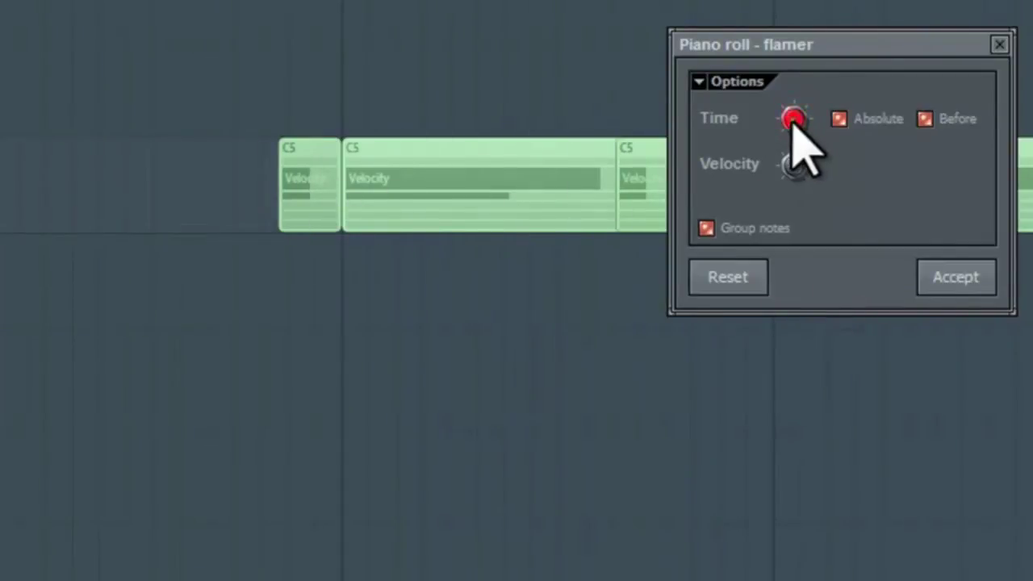
{"action": "left_click_drag", "start_coordinate": [794, 121], "coordinate": [795, 88]}
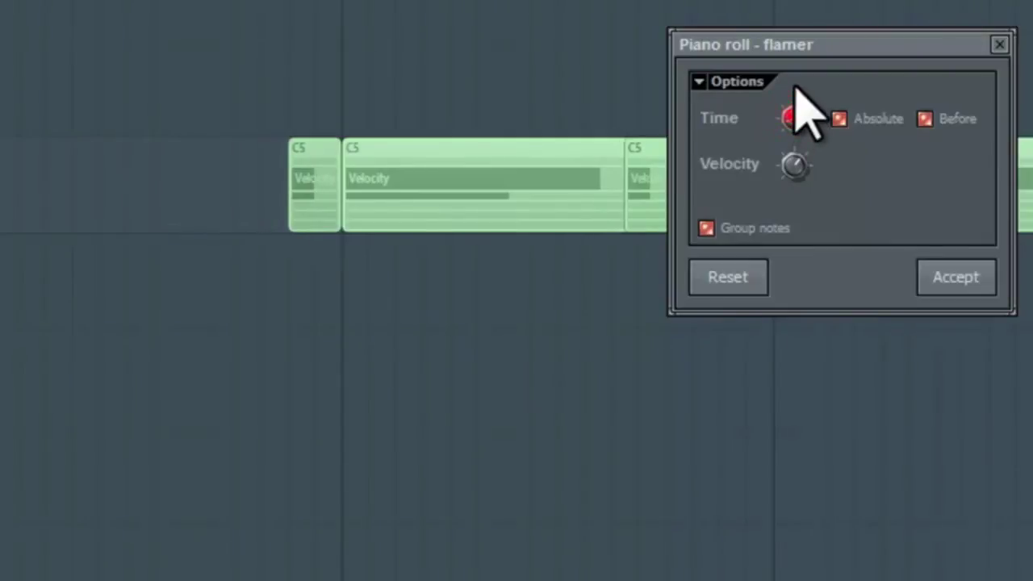
{"action": "left_click_drag", "start_coordinate": [795, 87], "coordinate": [796, 0]}
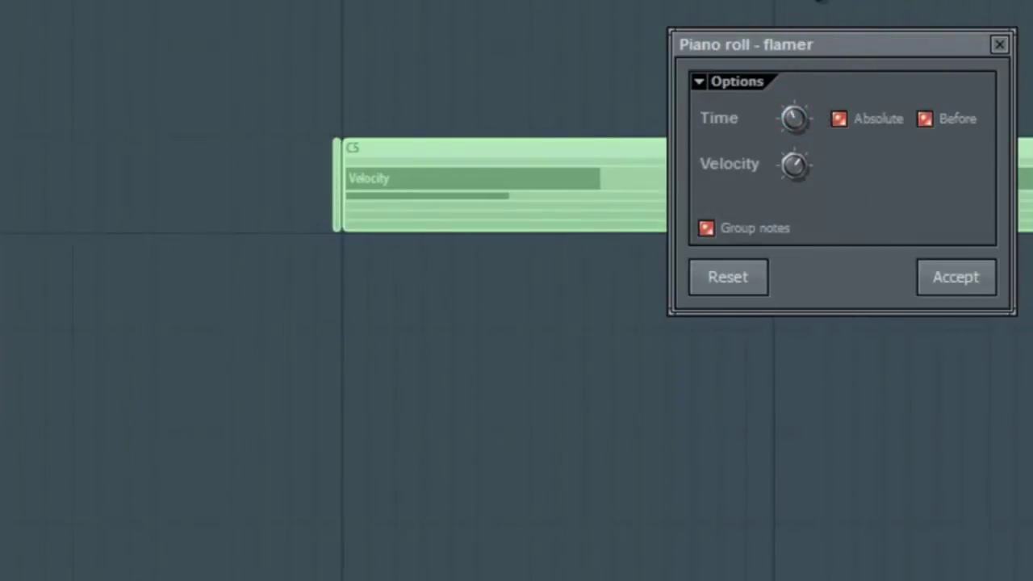
{"action": "left_click", "coordinate": [1005, 41]}
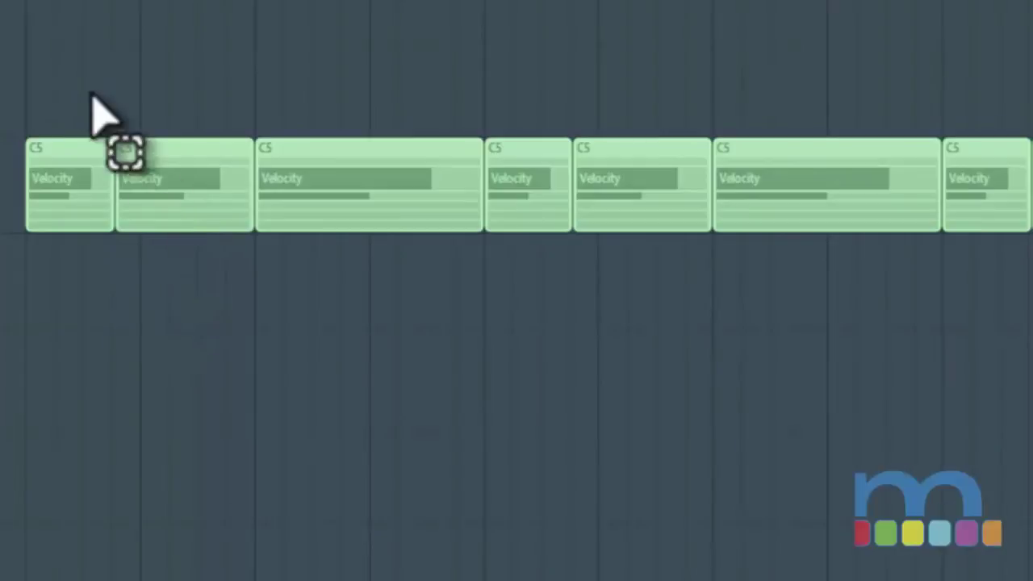
Select the first, third, fourth, sixth and last C5 snare notes.
{"action": "left_click_drag", "start_coordinate": [65, 85], "coordinate": [57, 242]}
{"action": "left_click_drag", "start_coordinate": [334, 71], "coordinate": [326, 311]}
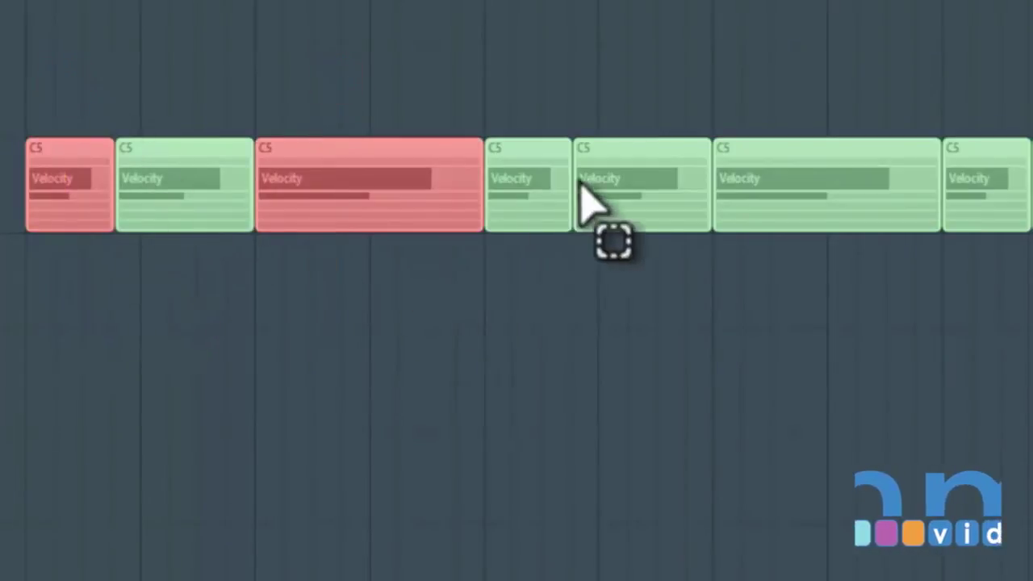
{"action": "left_click_drag", "start_coordinate": [527, 101], "coordinate": [524, 307]}
{"action": "left_click_drag", "start_coordinate": [799, 79], "coordinate": [807, 257]}
{"action": "left_click_drag", "start_coordinate": [978, 97], "coordinate": [954, 278]}
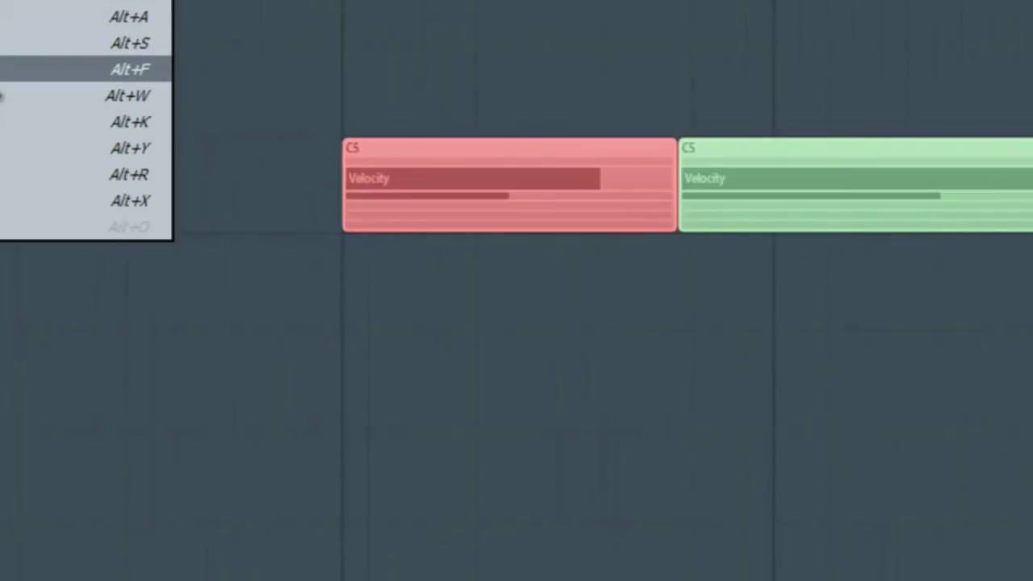
Flam the selected snare notes with a tightened Time setting and accept it.
{"action": "left_click", "coordinate": [5, 69]}
{"action": "left_click_drag", "start_coordinate": [794, 121], "coordinate": [825, 2]}
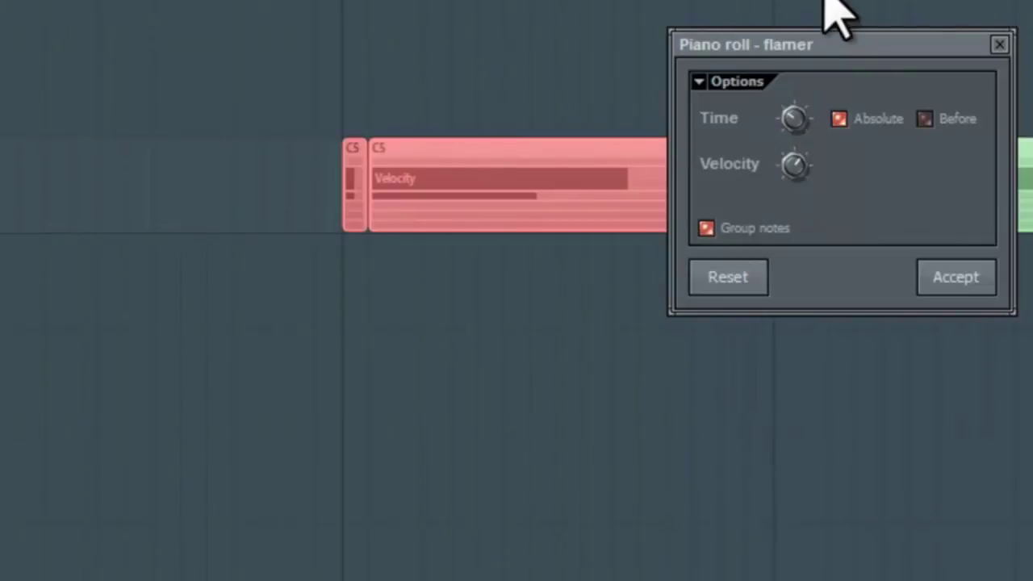
{"action": "mouse_move", "coordinate": [832, 2]}
{"action": "left_mouse_down"}
{"action": "mouse_move", "coordinate": [843, 0]}
{"action": "mouse_move", "coordinate": [791, 137]}
{"action": "left_mouse_up"}
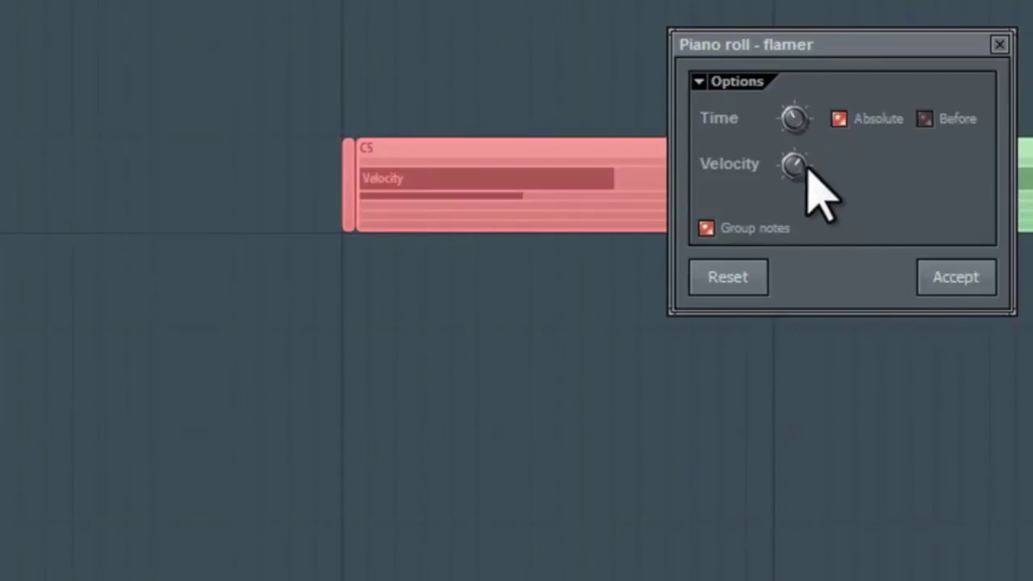
{"action": "left_click", "coordinate": [956, 278]}
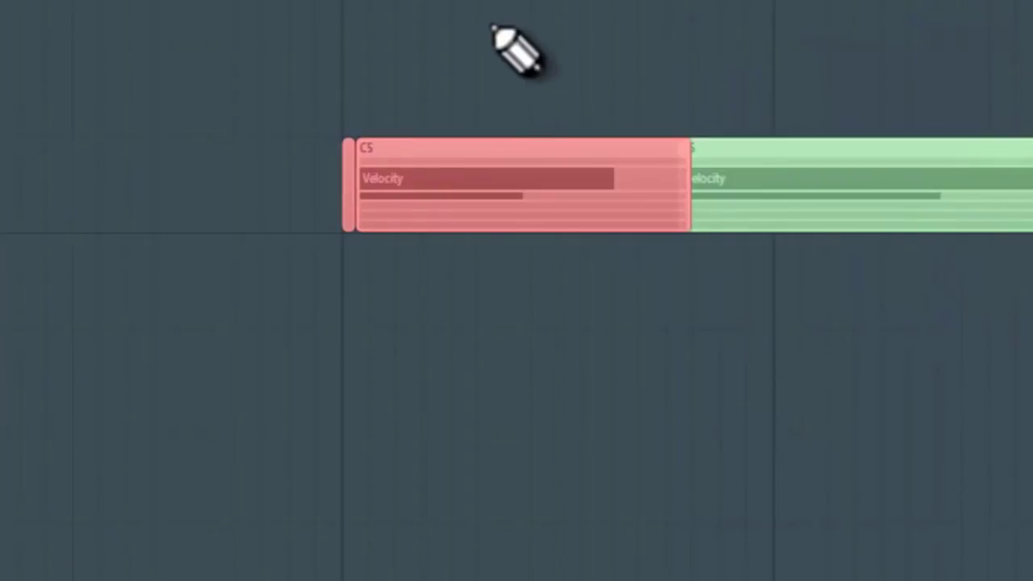
Select the already-flammed first C5 note and apply Flam to it again.
{"action": "right_click", "coordinate": [490, 30]}
{"action": "left_click_drag", "start_coordinate": [484, 36], "coordinate": [480, 272]}
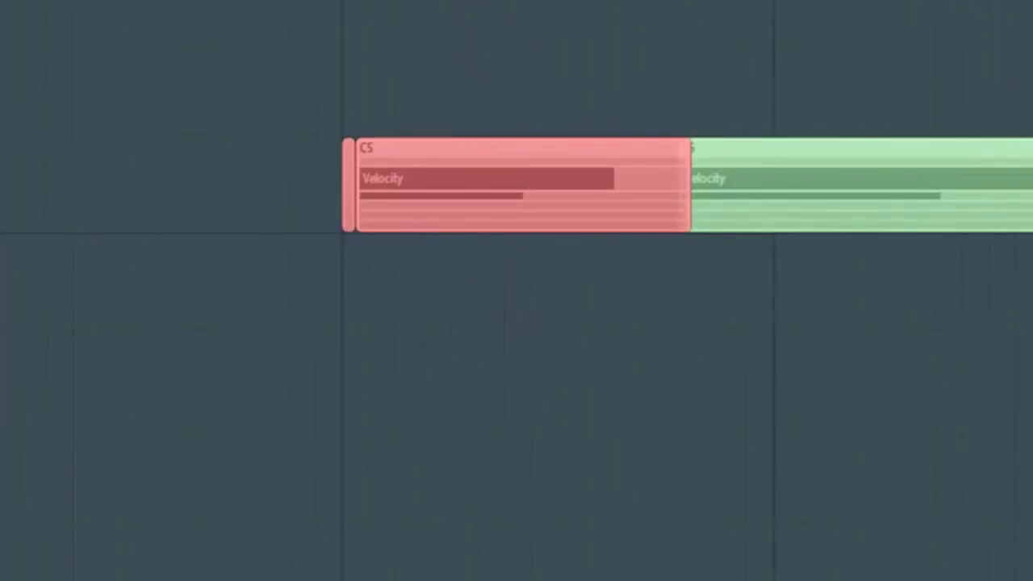
{"action": "left_click", "coordinate": [5, 71]}
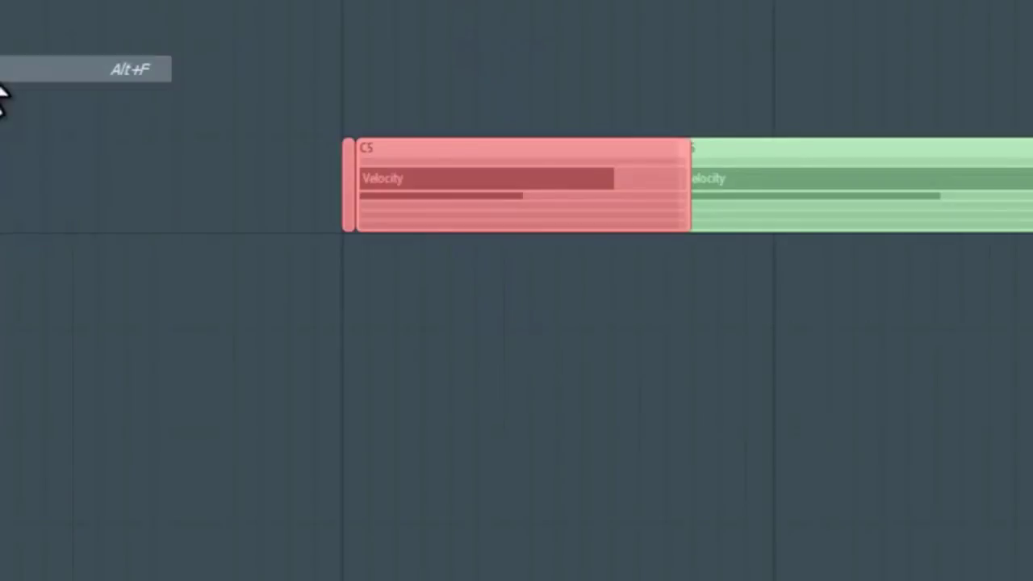